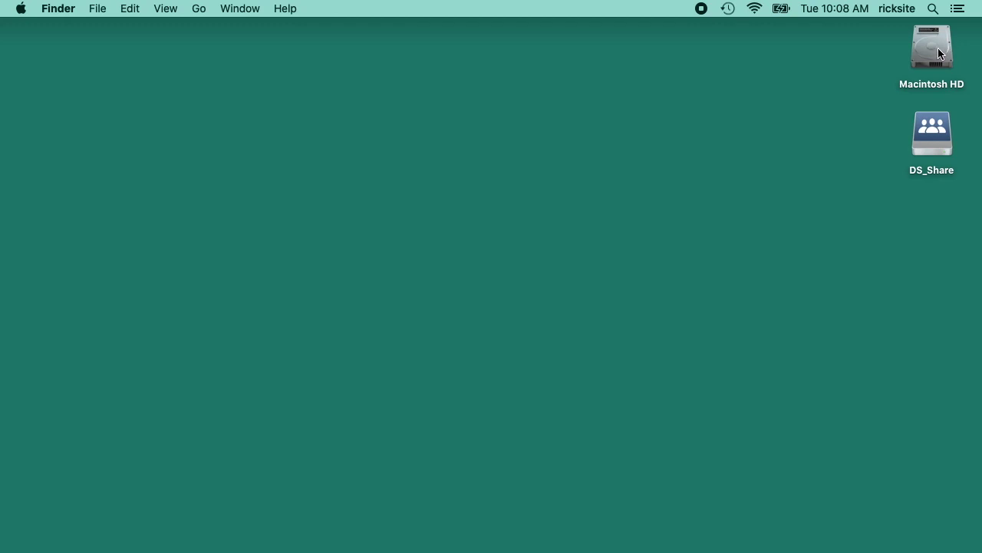
# Open the Applications folder on Macintosh HD and jump to the Music app by typing 'mu'
pyautogui.doubleClick(938, 47)
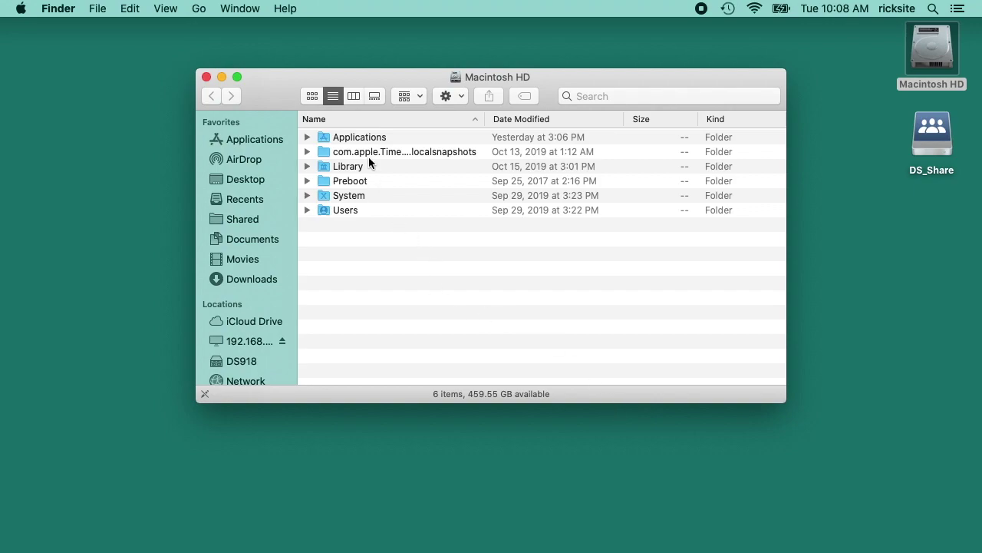
pyautogui.click(366, 139)
pyautogui.doubleClick(366, 139)
pyautogui.scroll(-5, 366, 154)
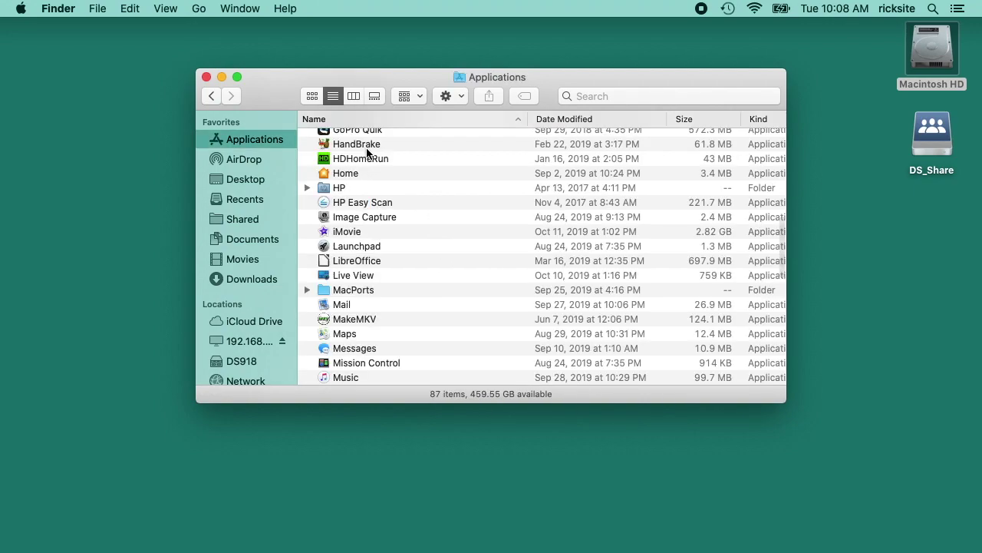
pyautogui.write('mu')
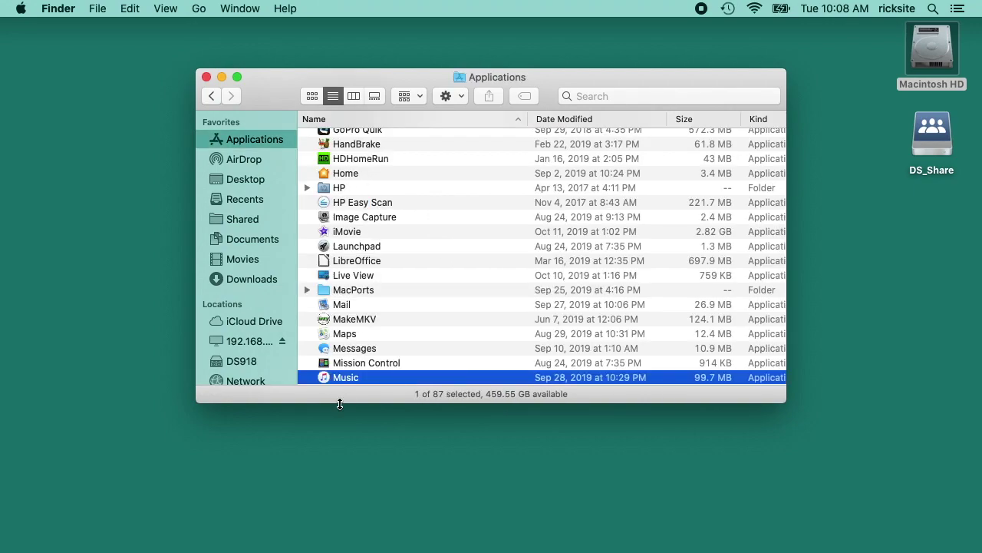
pyautogui.scroll(-2, 350, 379)
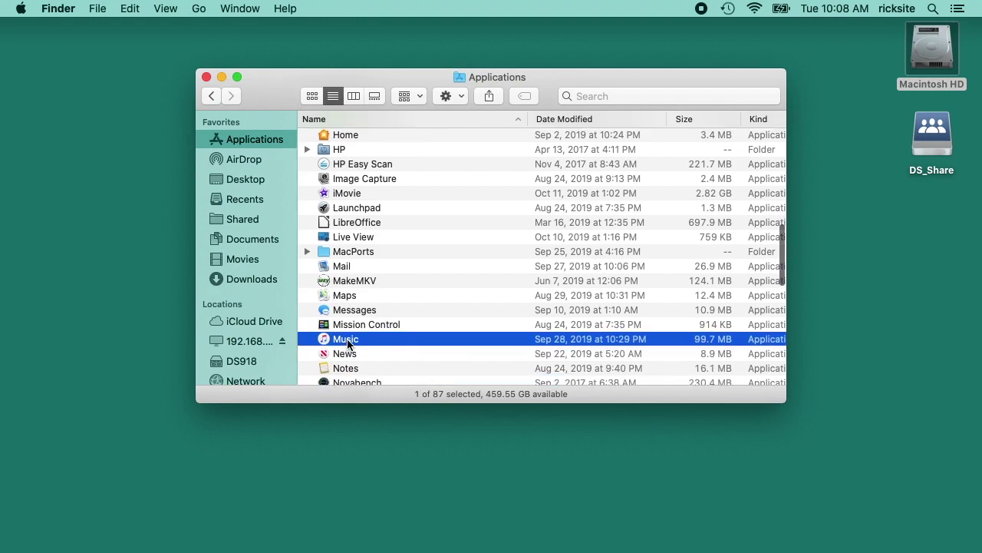
pyautogui.click(208, 66)
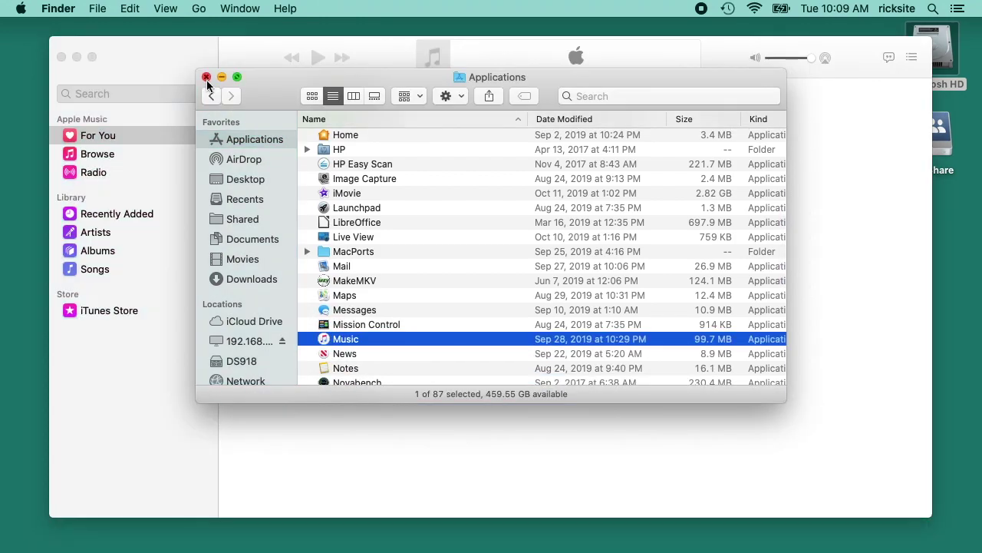
# Close the Finder window and set Music's 'When a CD is inserted' preference to Import CD and Eject
pyautogui.click(206, 77)
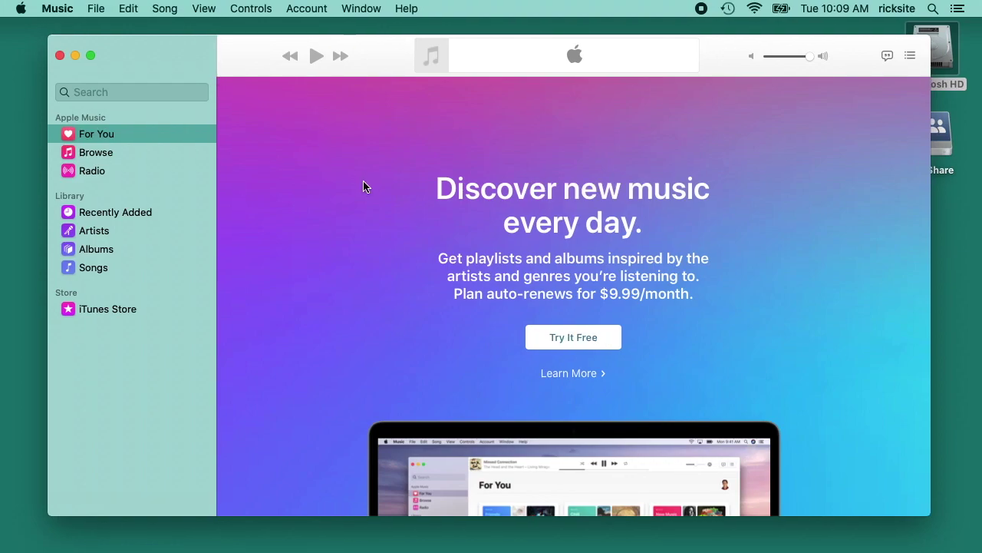
pyautogui.click(55, 8)
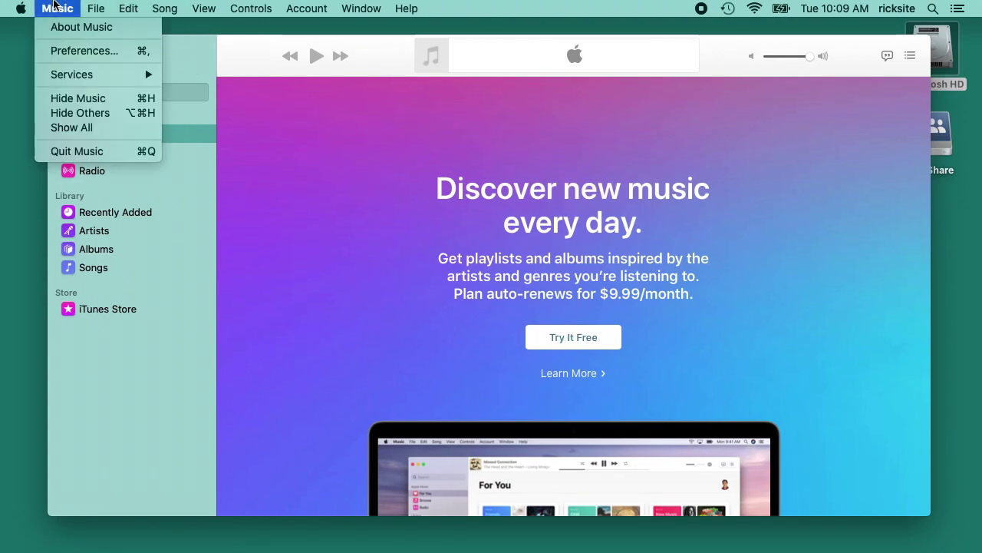
pyautogui.click(70, 52)
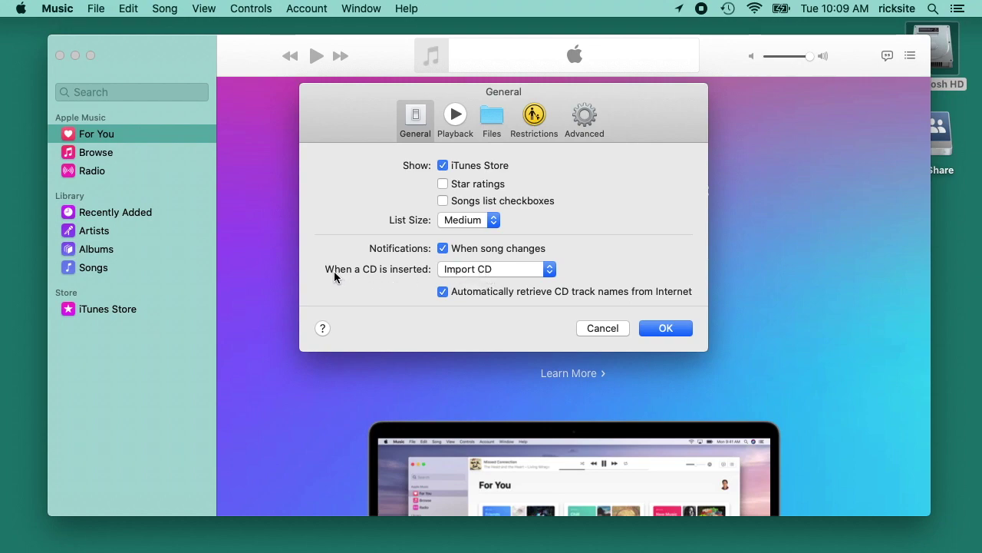
pyautogui.click(479, 273)
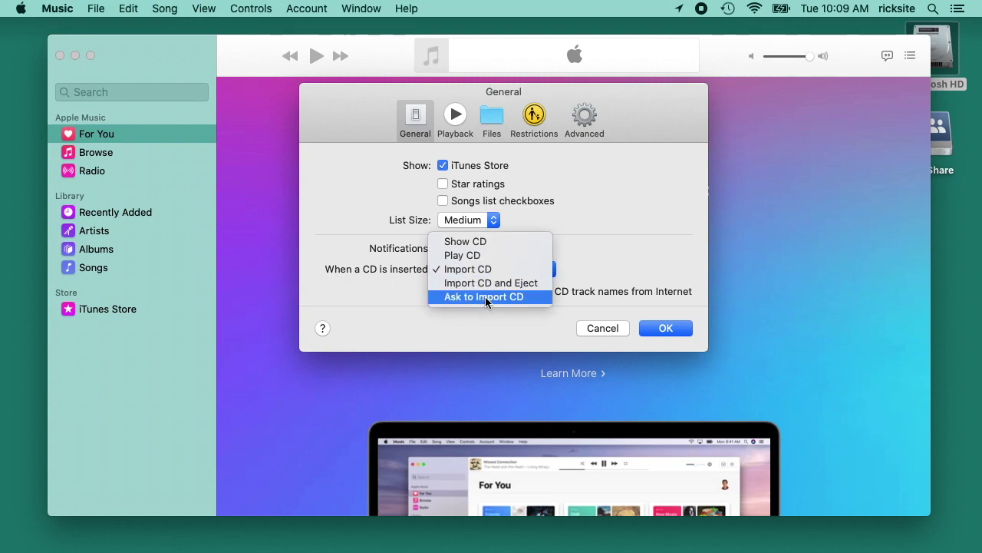
pyautogui.click(496, 284)
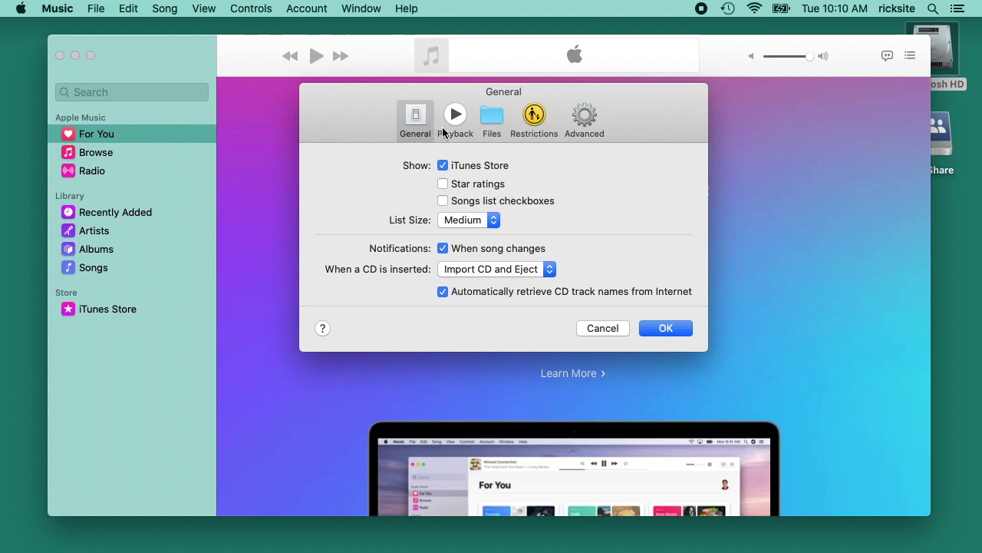
# Switch Music Preferences to the Files tab showing the media folder and import options
pyautogui.click(494, 118)
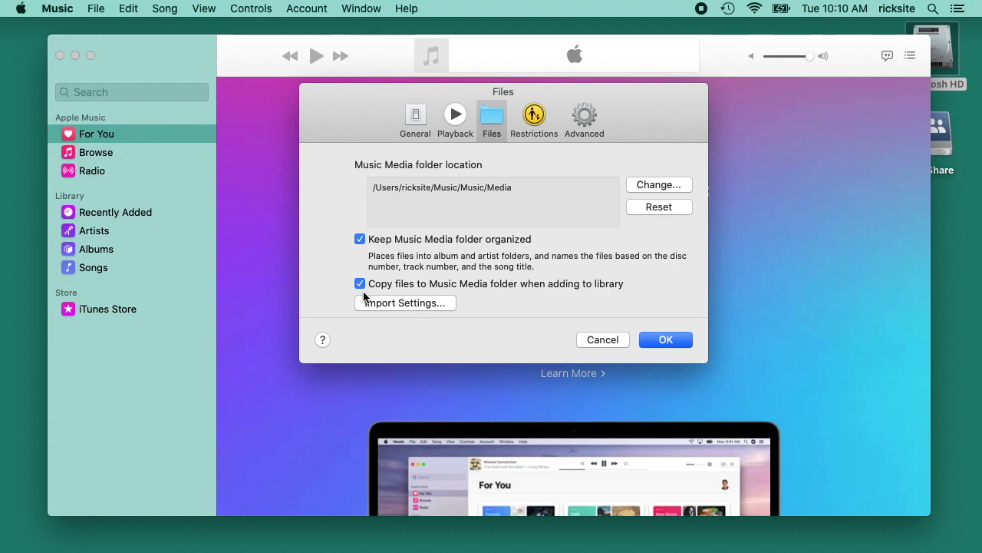
# Open Import Settings, keep Import Using on AAC Encoder, and list the Setting quality presets
pyautogui.click(418, 303)
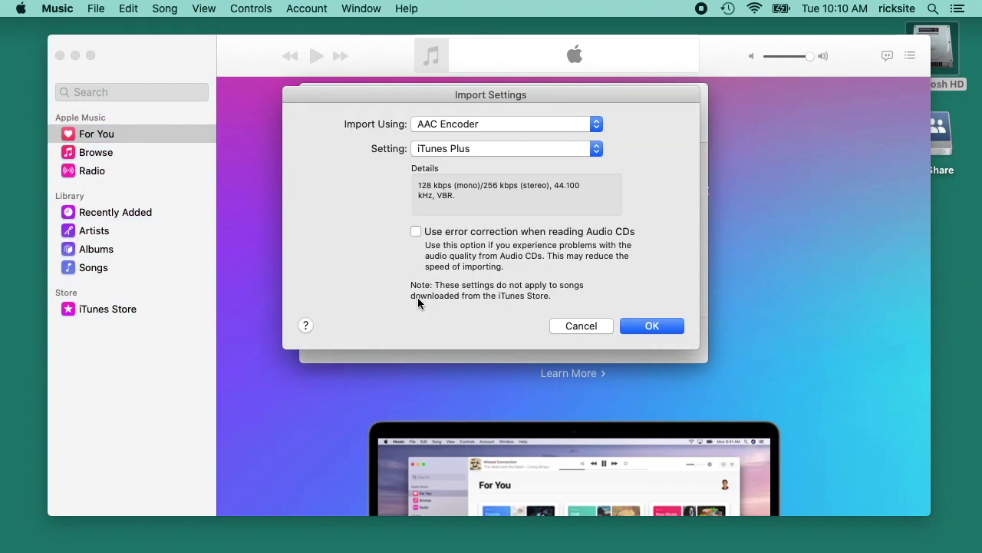
pyautogui.click(445, 125)
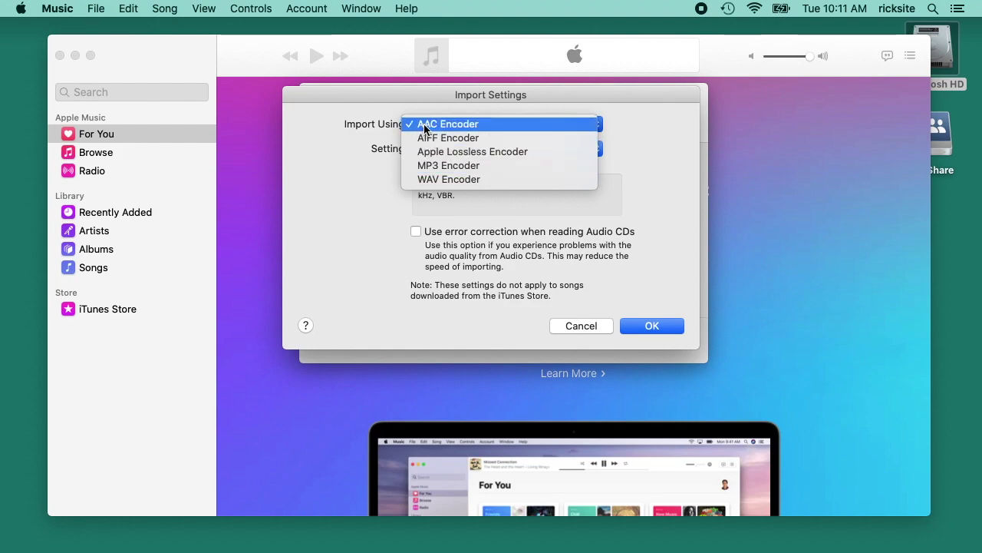
pyautogui.click(354, 190)
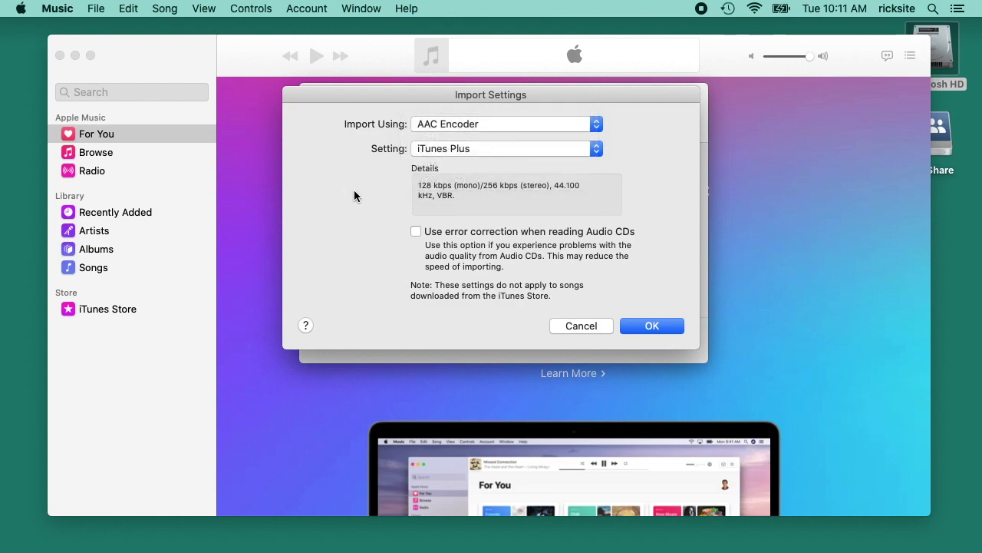
pyautogui.click(430, 151)
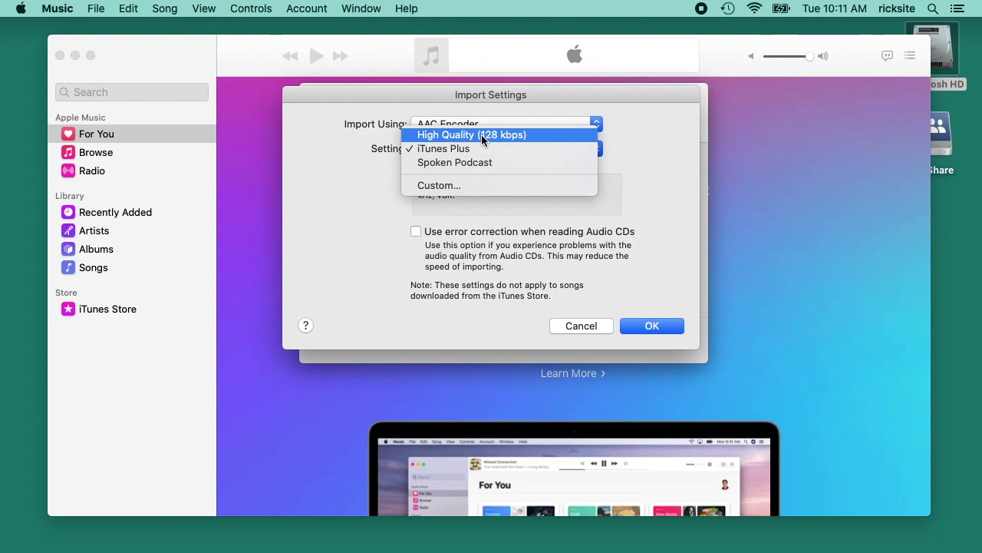
# Review the custom AAC options (256 kbps, sample rate, Auto channels), then cancel to keep iTunes Plus
pyautogui.click(467, 185)
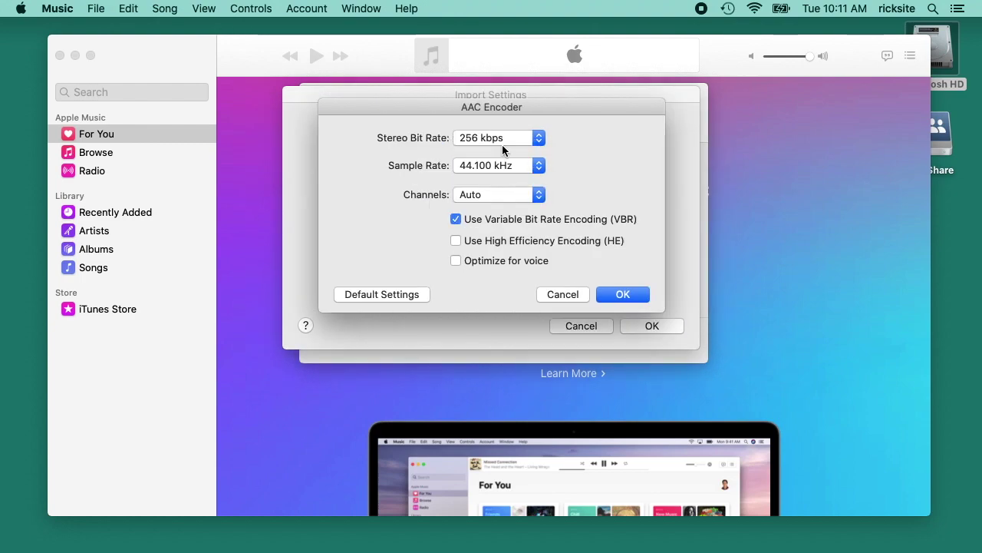
pyautogui.click(503, 146)
pyautogui.click(502, 149)
pyautogui.click(526, 167)
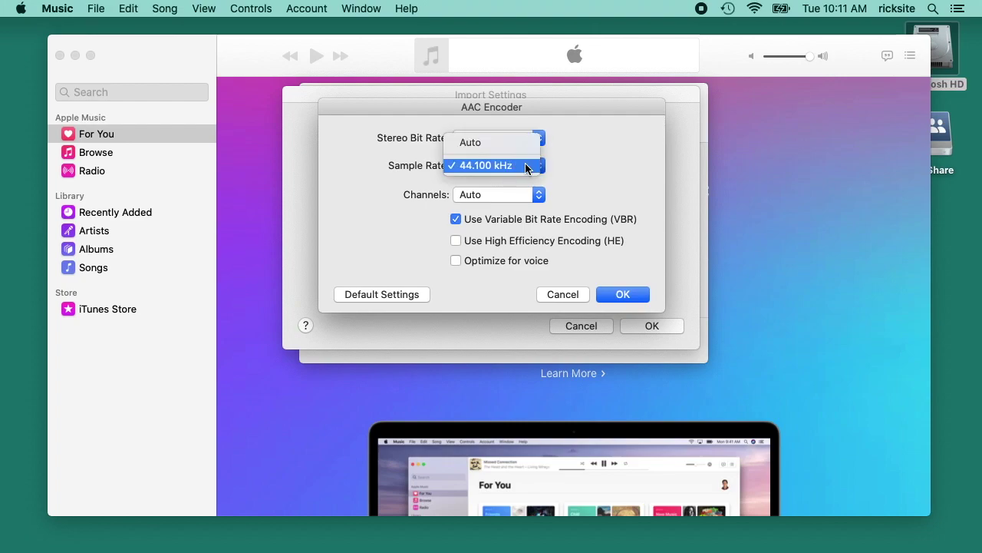
pyautogui.click(620, 159)
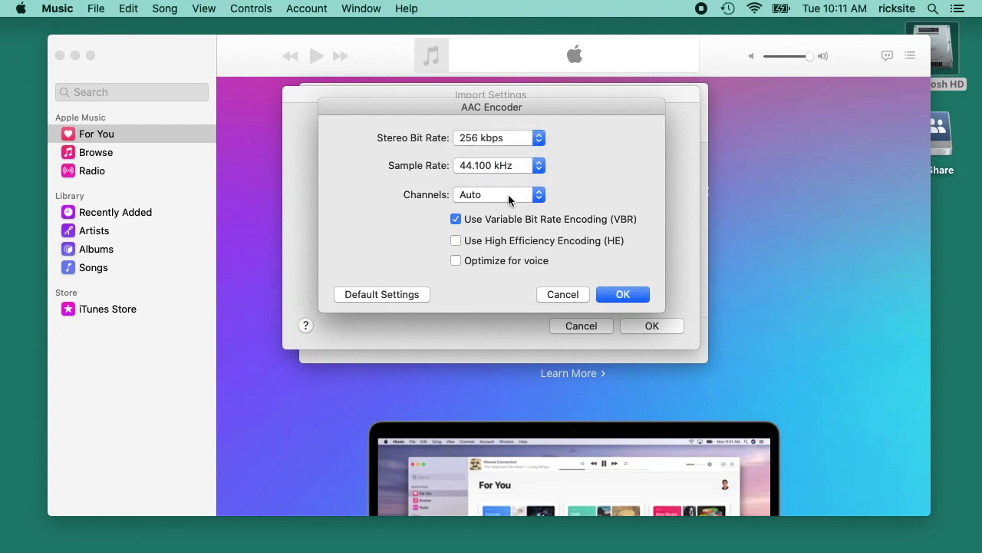
pyautogui.click(511, 196)
pyautogui.click(613, 152)
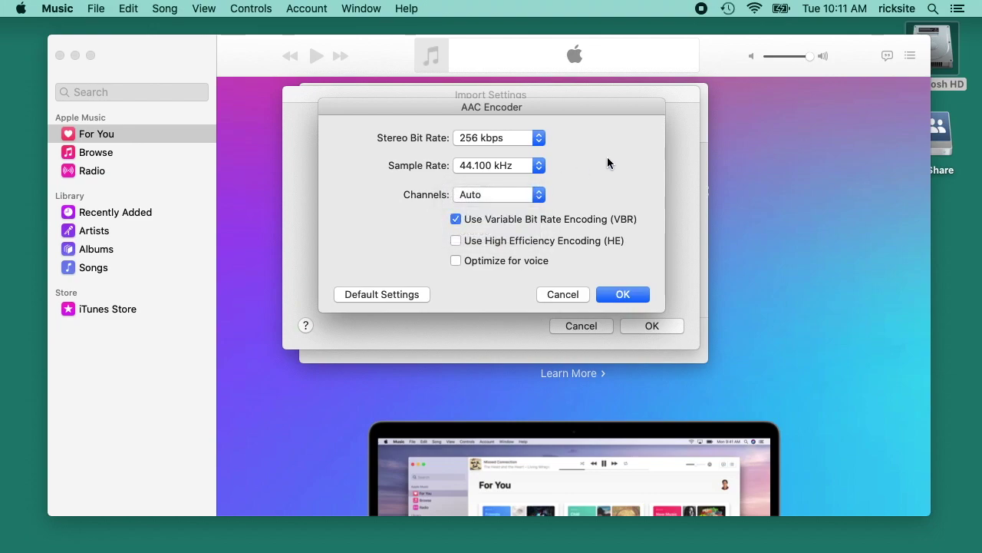
pyautogui.click(565, 294)
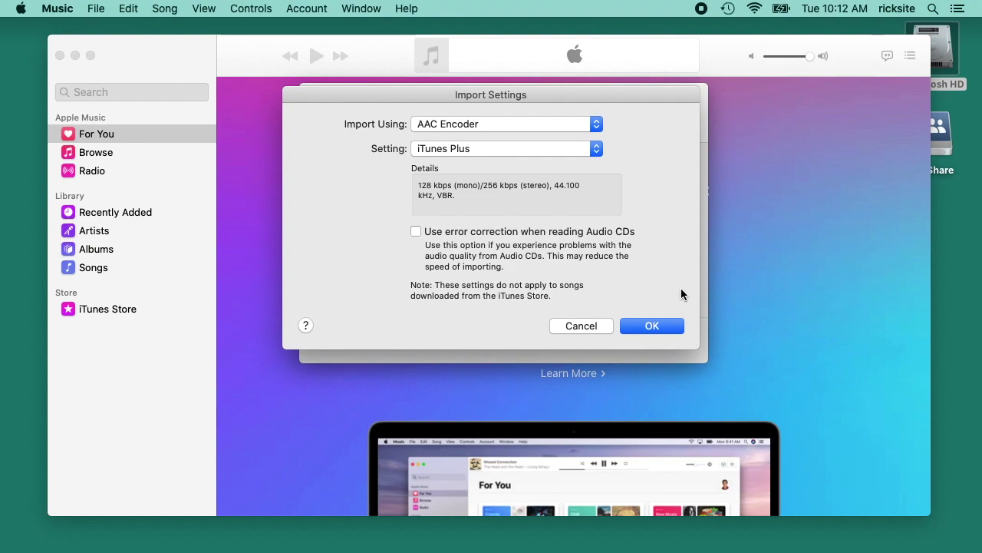
# Confirm the AAC iTunes Plus import settings, check the Advanced tab, and close Preferences with OK
pyautogui.click(649, 329)
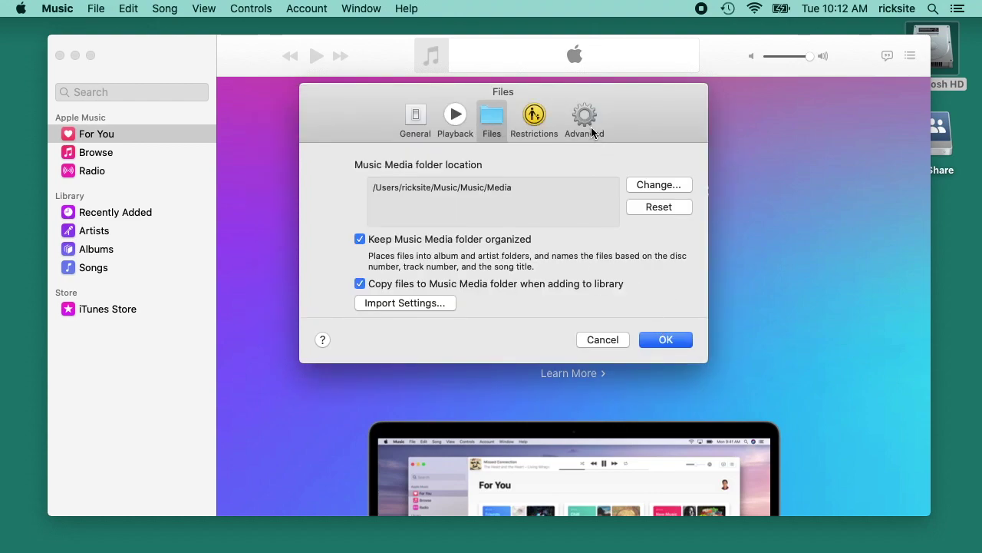
pyautogui.click(587, 127)
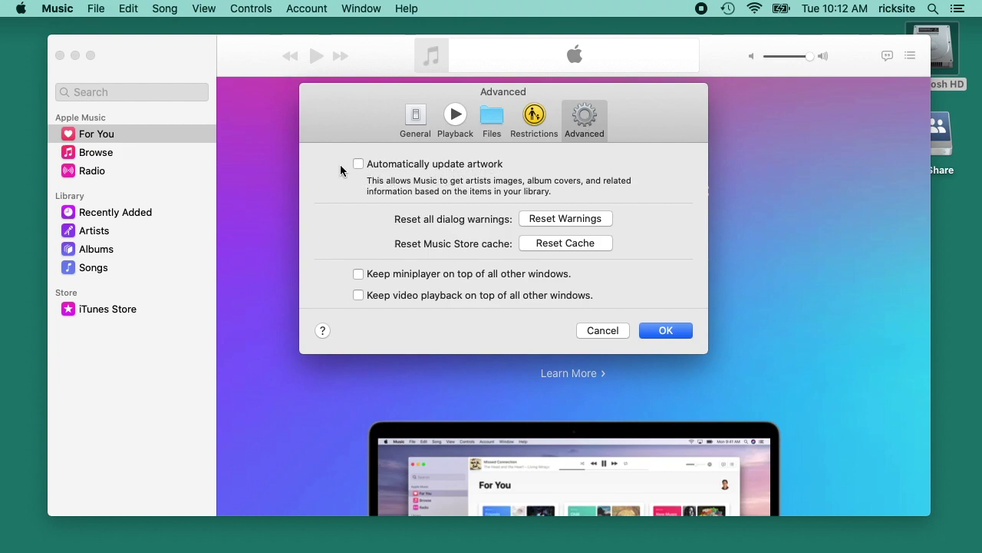
pyautogui.click(658, 330)
pyautogui.moveTo(499, 65); pyautogui.dragTo(494, 56)
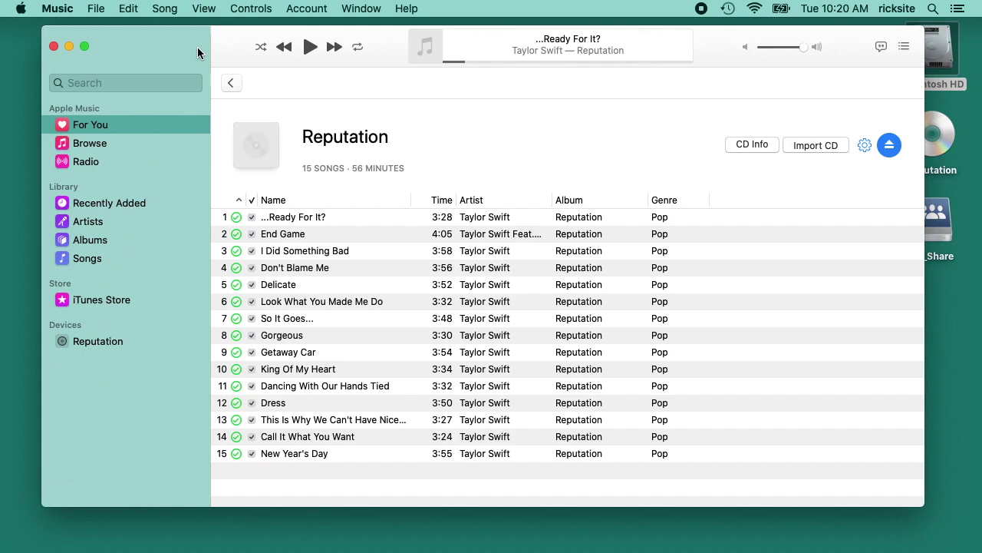
# Eject the Reputation CD, then check its 15 tracks in Songs and the album in Albums
pyautogui.press('XF86Eject')
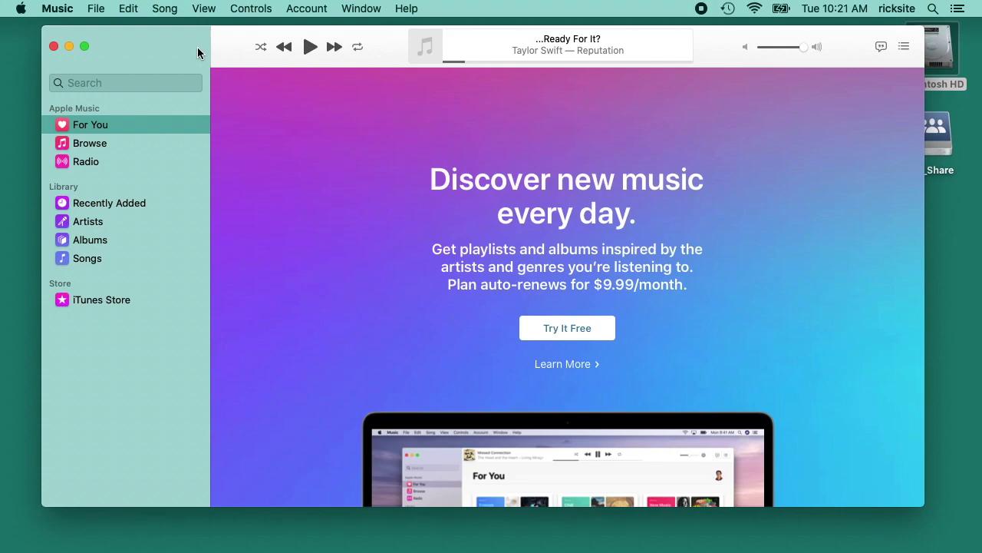
pyautogui.click(106, 259)
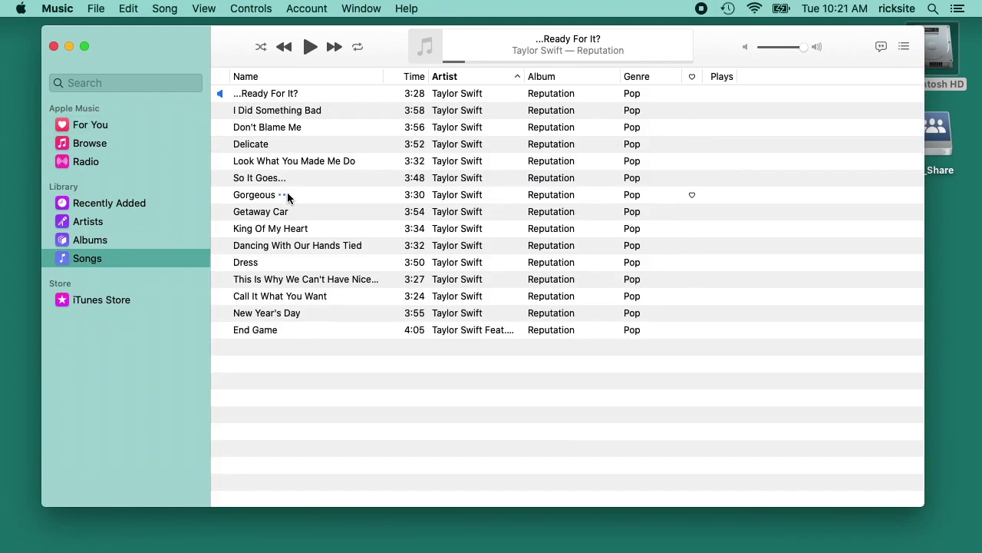
pyautogui.click(111, 239)
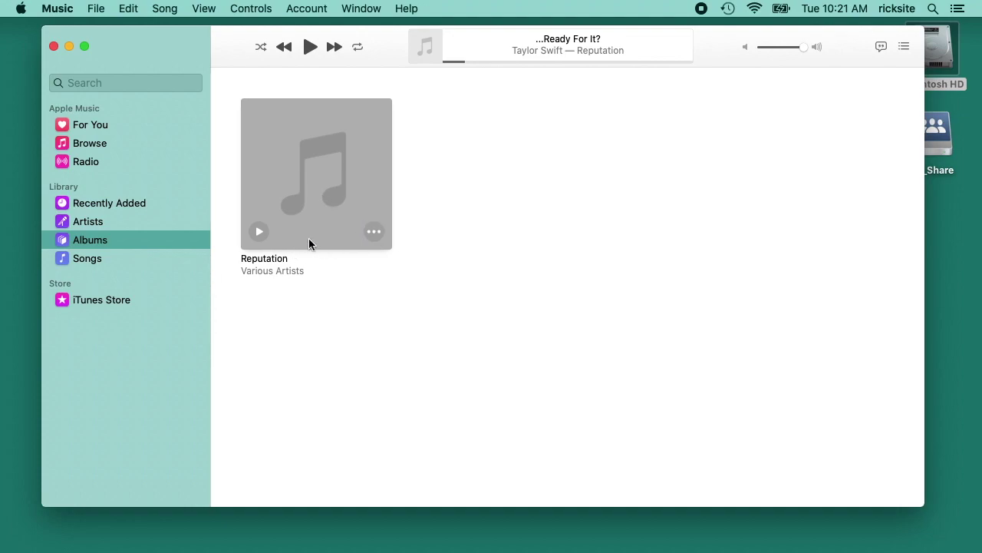
pyautogui.click(375, 232)
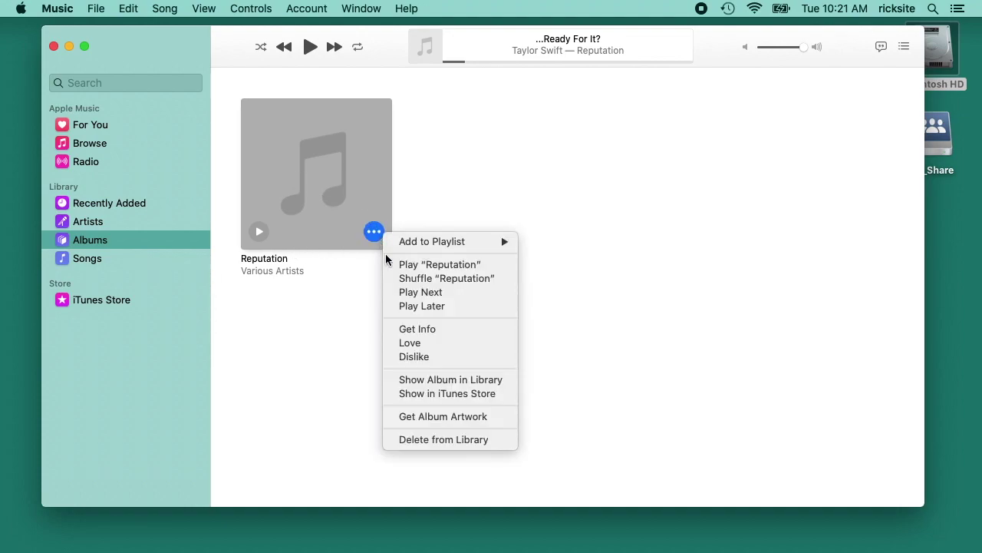
pyautogui.click(459, 419)
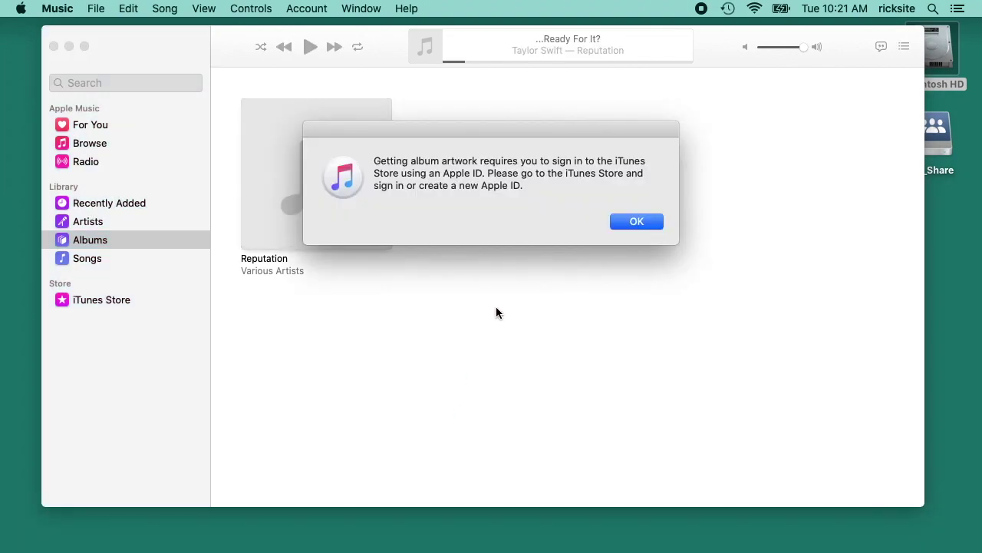
pyautogui.click(636, 221)
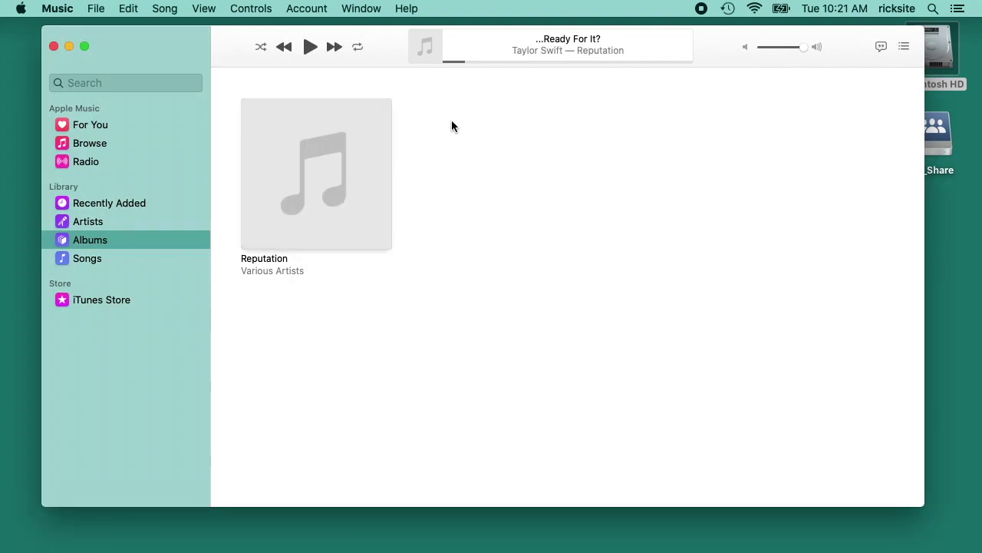
pyautogui.moveTo(318, 184)
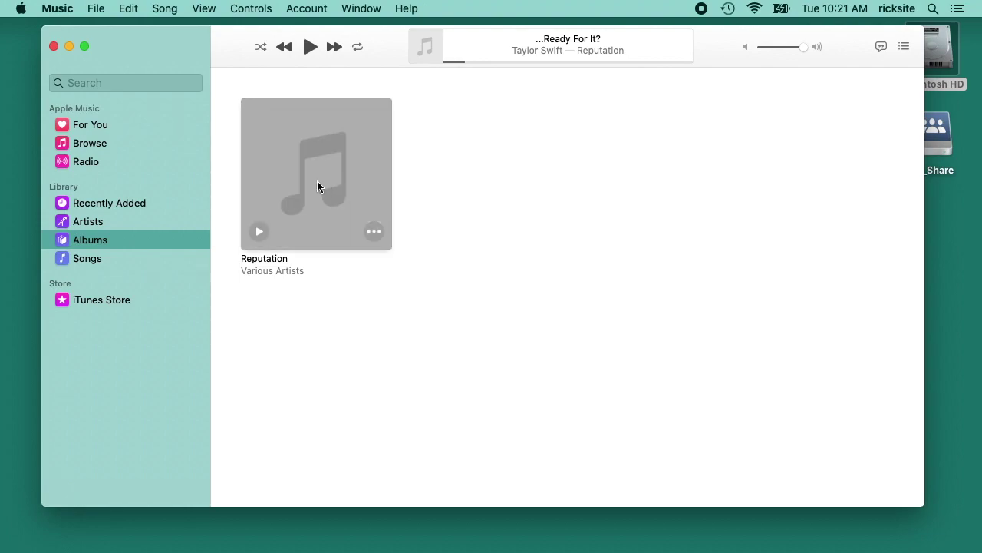
pyautogui.click(181, 49)
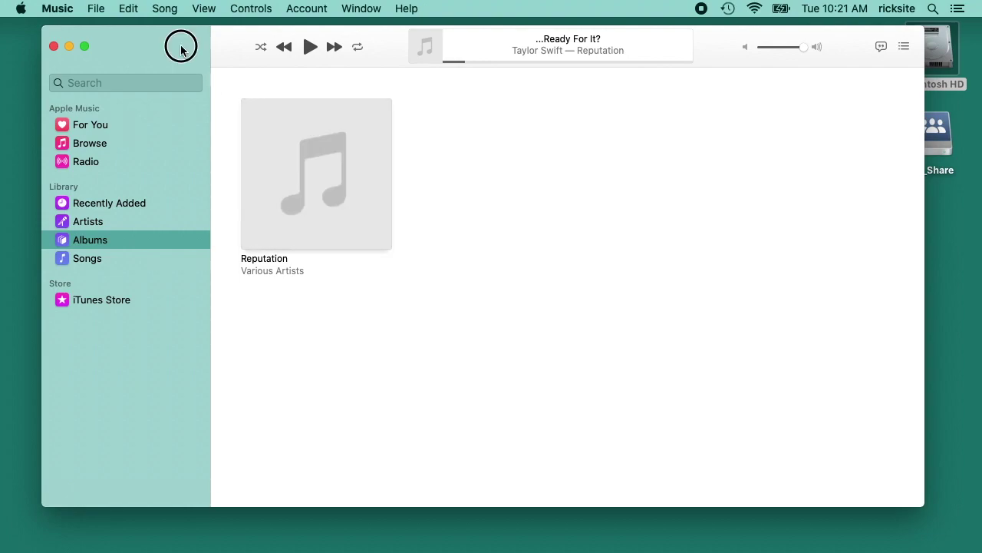